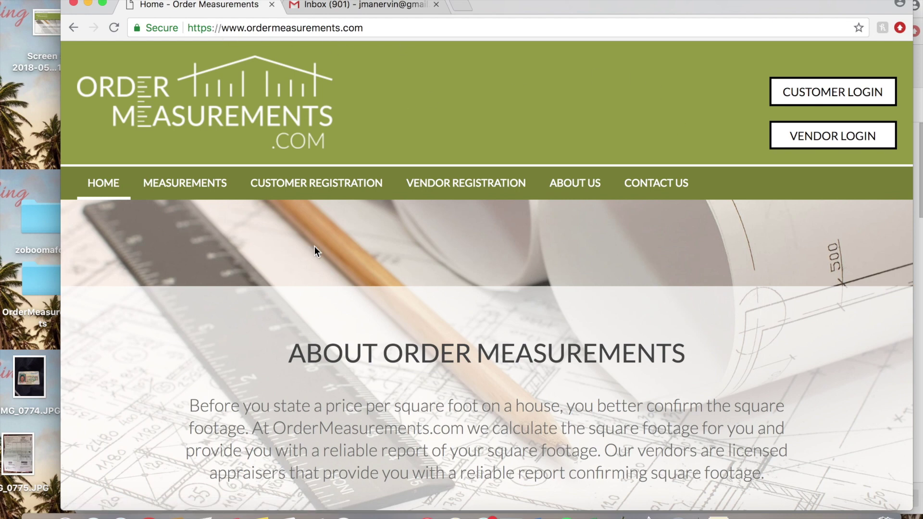
- Open the vendor registration page and go to the form for signing up as a new vendor
left_click(458, 192)
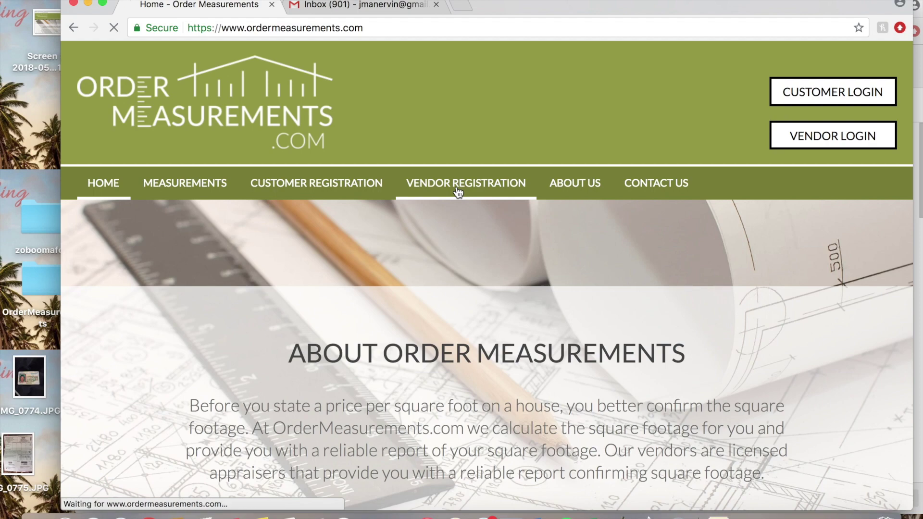
scroll(408, 286, "down", 3)
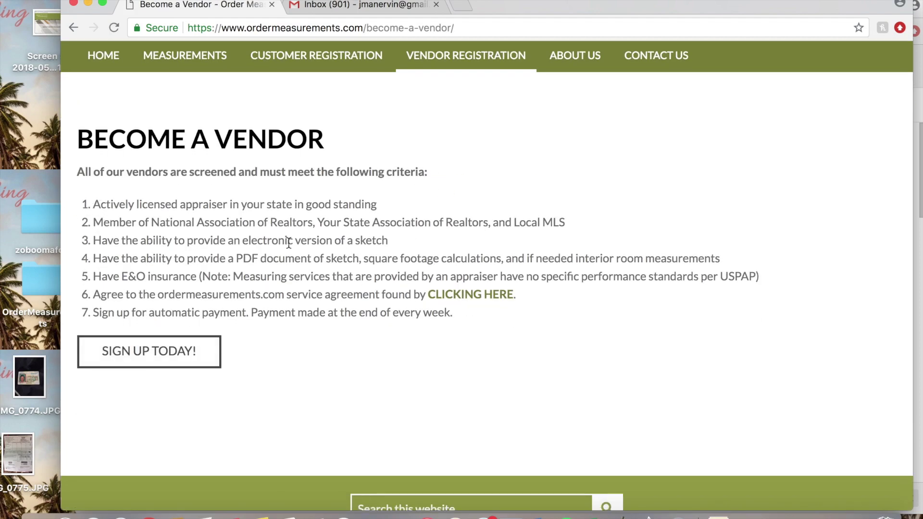
left_click(187, 355)
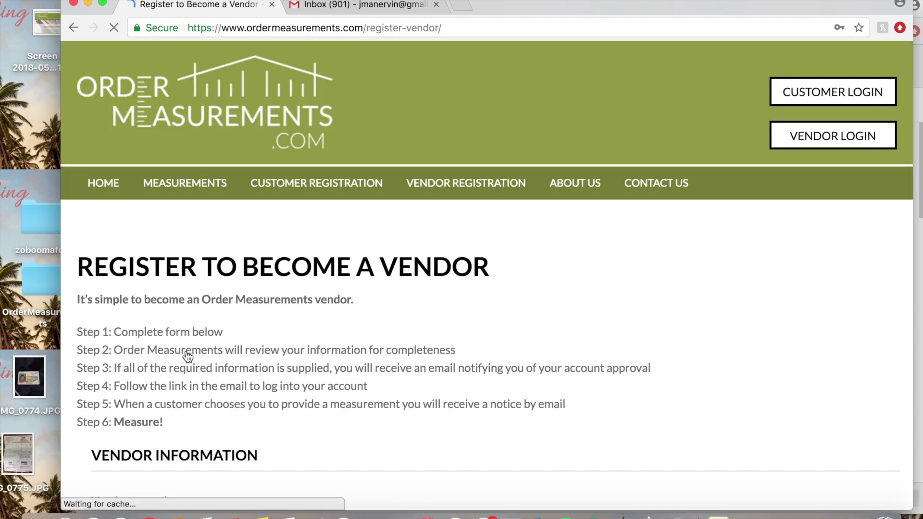
- Look through the registration form's vendor information, license and E&O insurance uploads, coverage area and square-footage rates
scroll(383, 341, "down", 6)
scroll(384, 342, "down", 2)
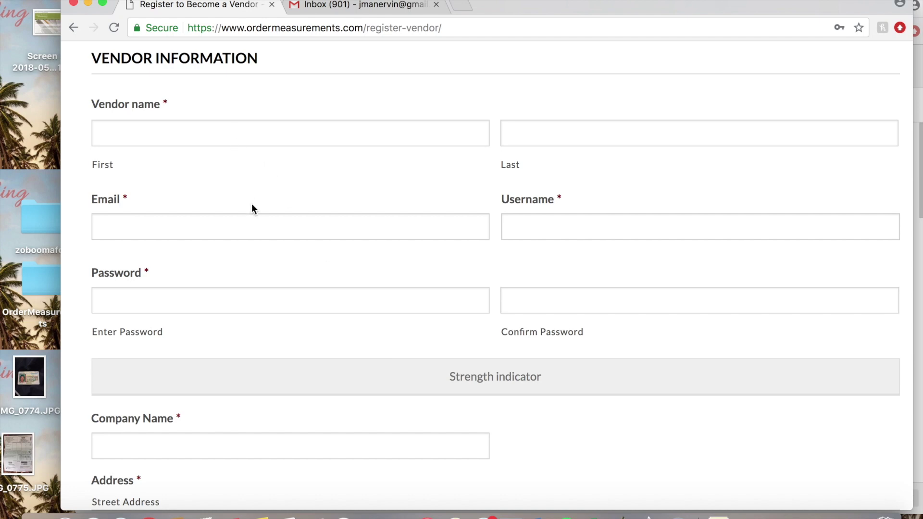
scroll(252, 207, "down", 2)
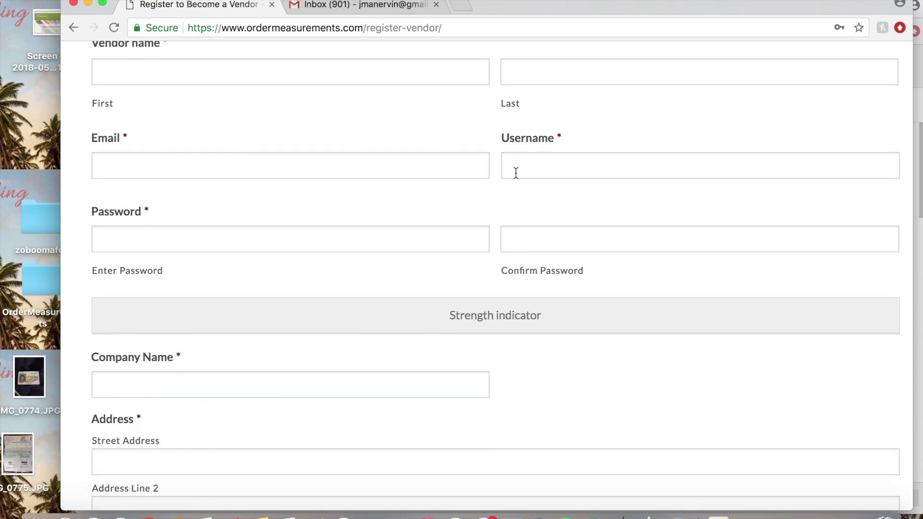
scroll(286, 249, "down", 2)
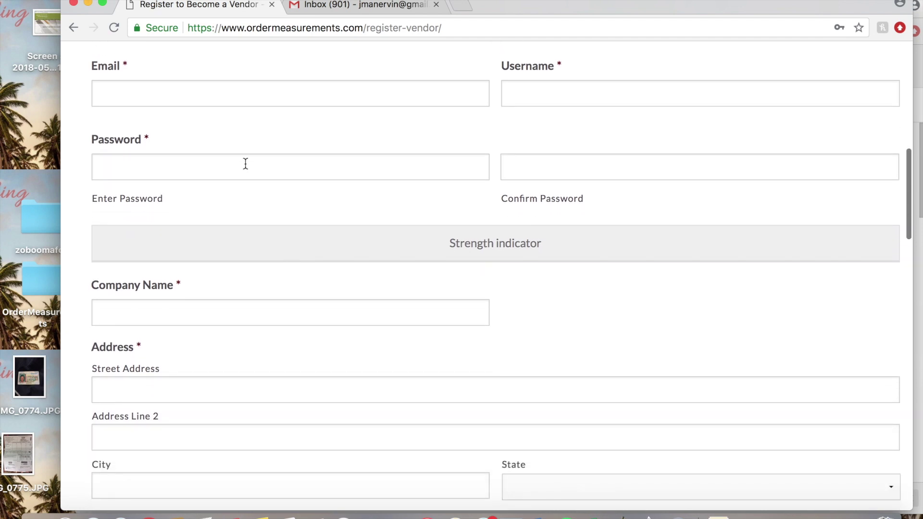
scroll(252, 267, "down", 4)
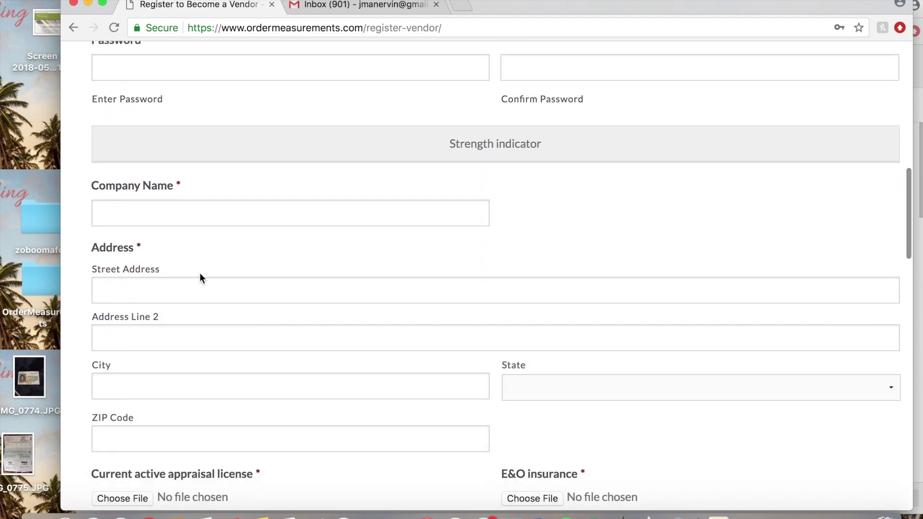
scroll(204, 301, "down", 4)
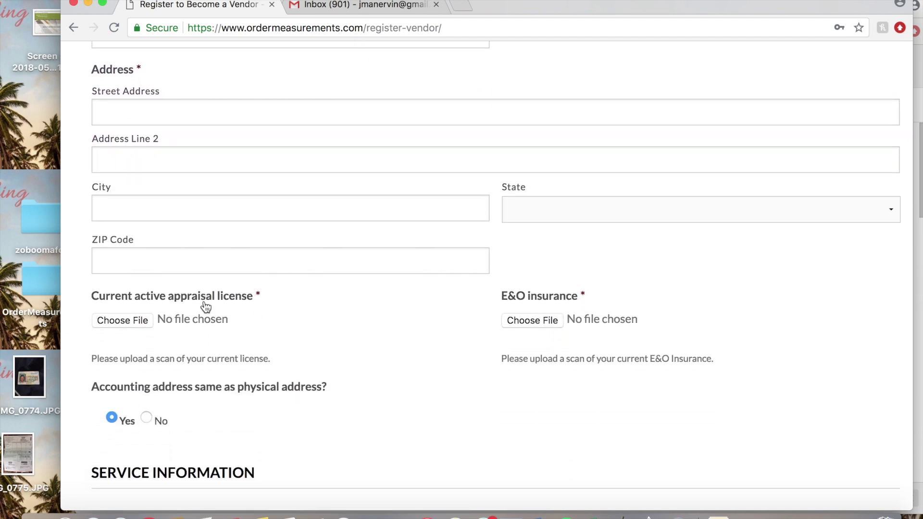
scroll(206, 307, "down", 3)
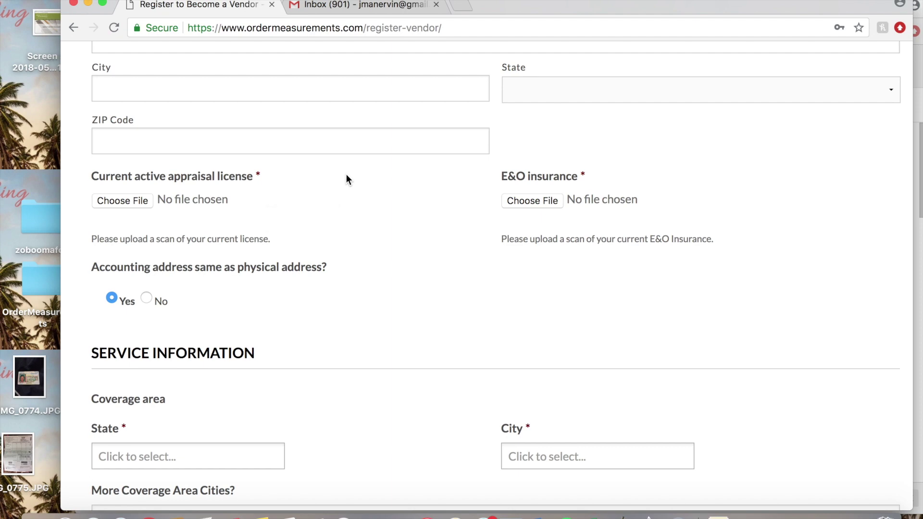
scroll(346, 178, "down", 1)
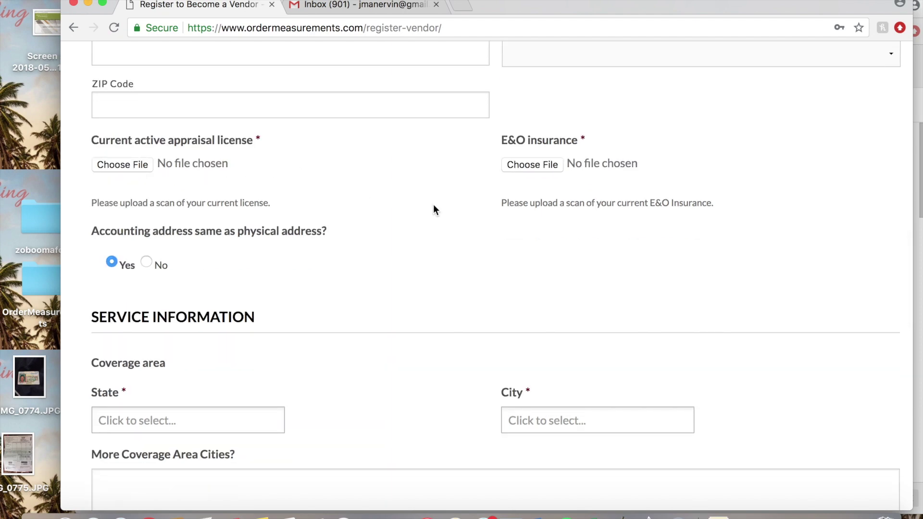
scroll(433, 206, "down", 7)
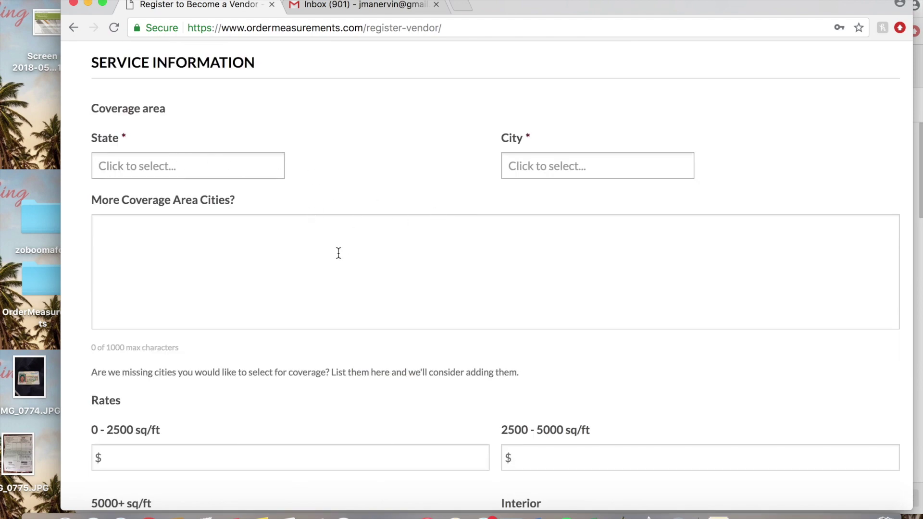
scroll(338, 253, "down", 8)
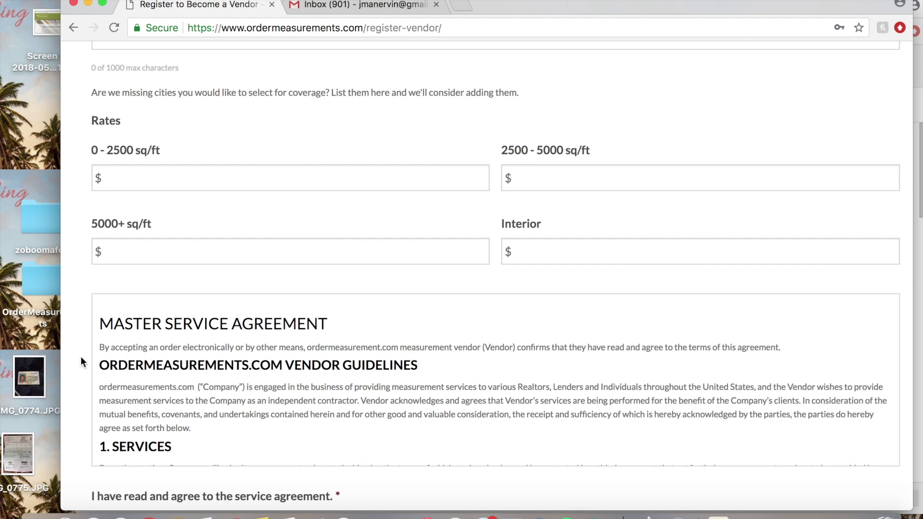
- Examine the Master Service Agreement, its consent option and the end of the vendor registration form
scroll(78, 354, "down", 4)
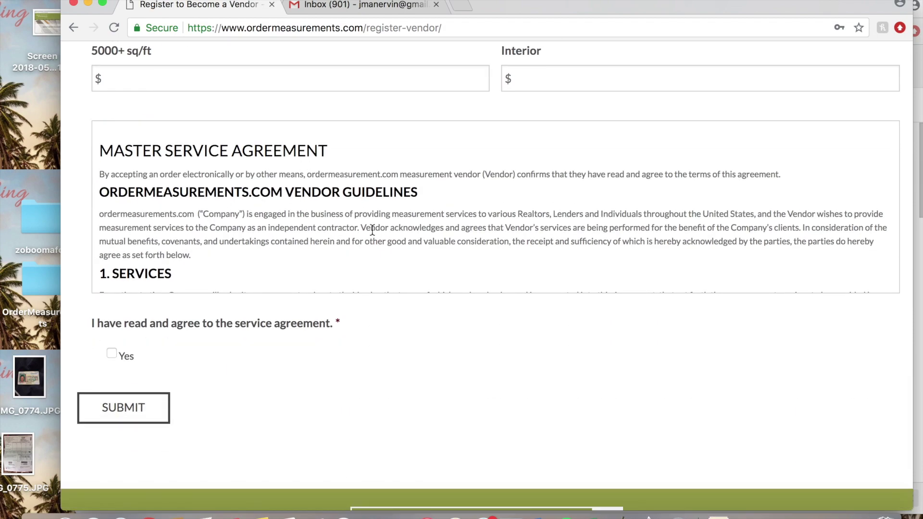
scroll(372, 230, "down", 10)
scroll(372, 230, "up", 8)
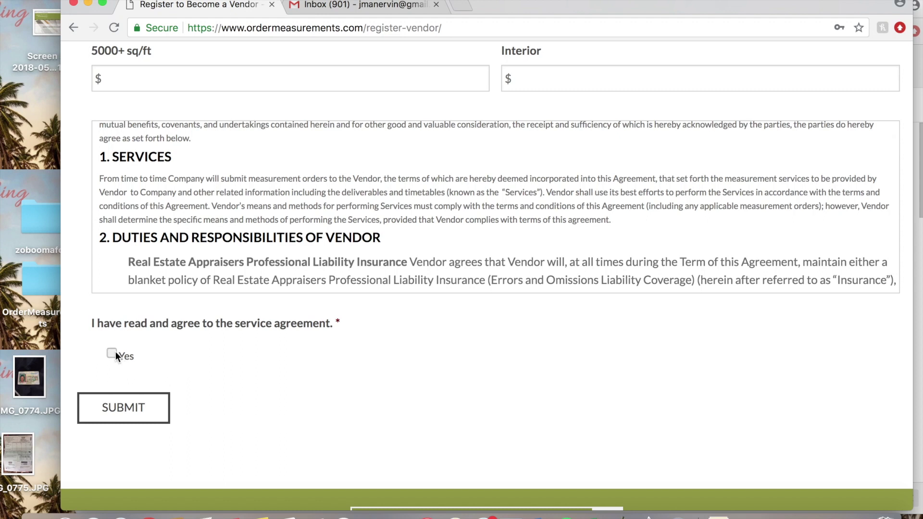
left_click(114, 354)
scroll(78, 194, "up", 20)
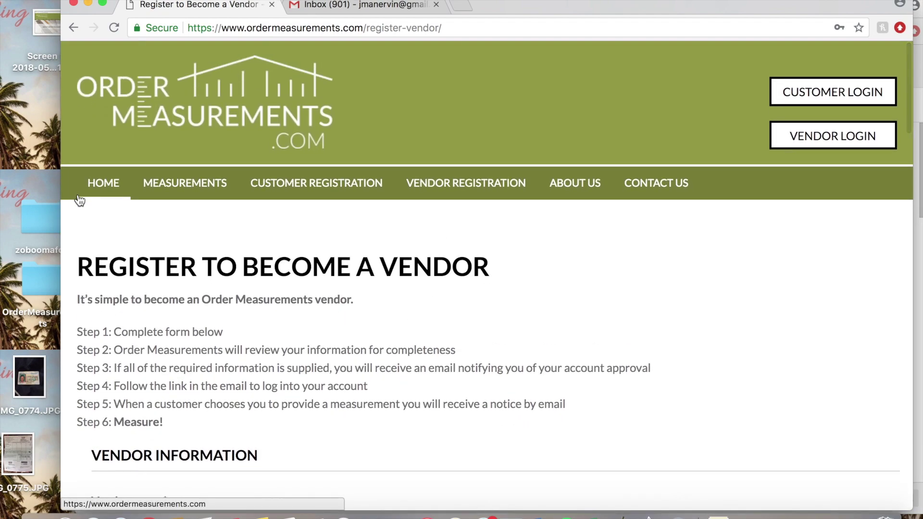
scroll(78, 200, "down", 20)
scroll(136, 408, "down", 10)
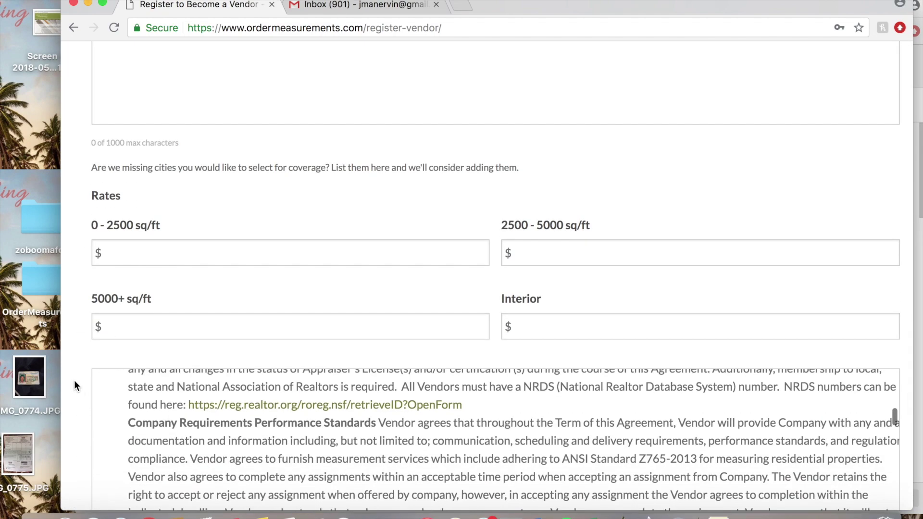
scroll(74, 383, "down", 7)
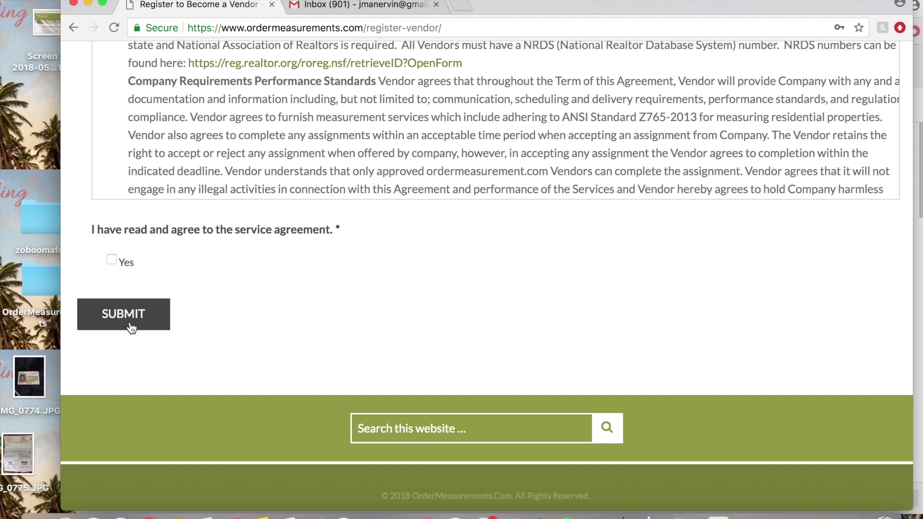
left_click(124, 315)
- Log in to the vendor account with the saved e-mail address and password
left_click(798, 146)
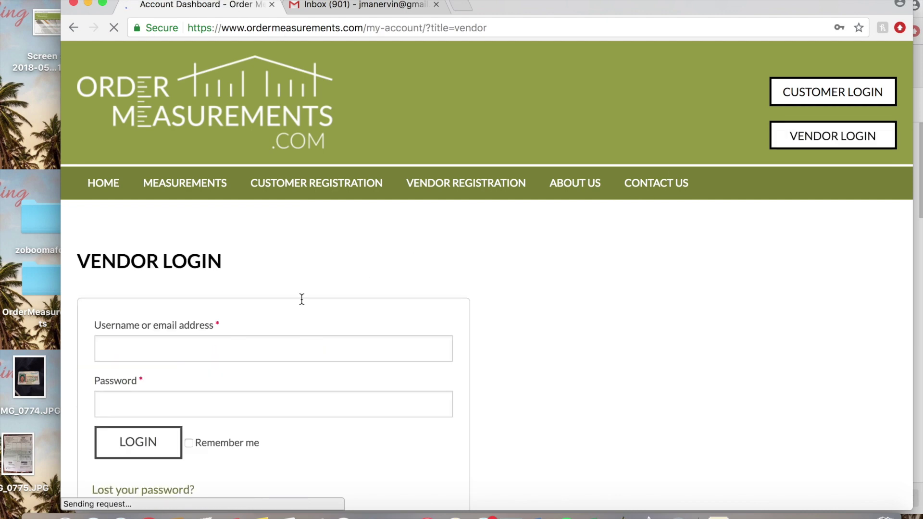
double_click(243, 349)
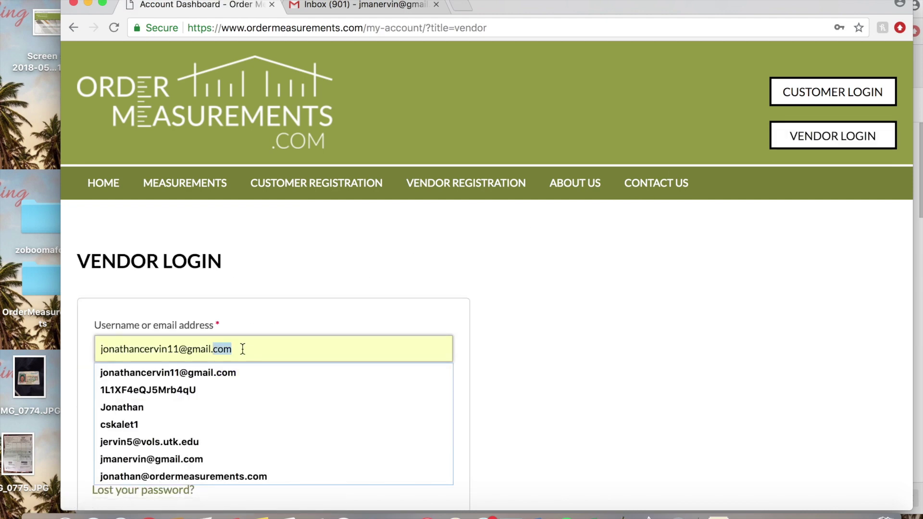
left_click(150, 458)
left_click(150, 454)
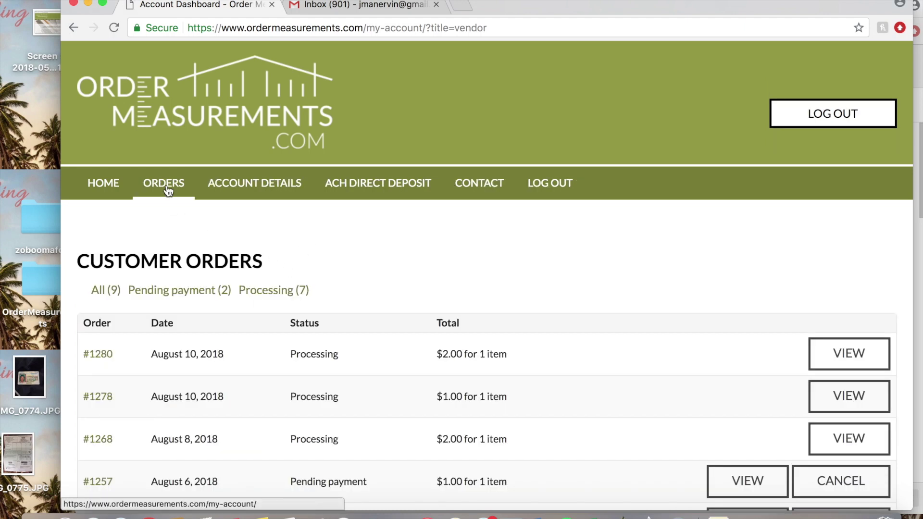
- Review the dates, statuses and totals in the full list of customer orders
scroll(220, 229, "down", 5)
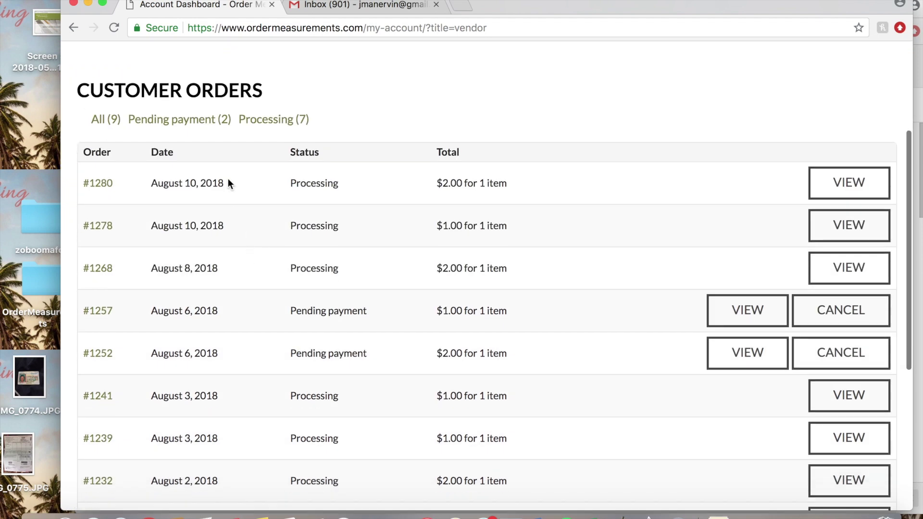
scroll(308, 240, "up", 2)
scroll(279, 353, "down", 6)
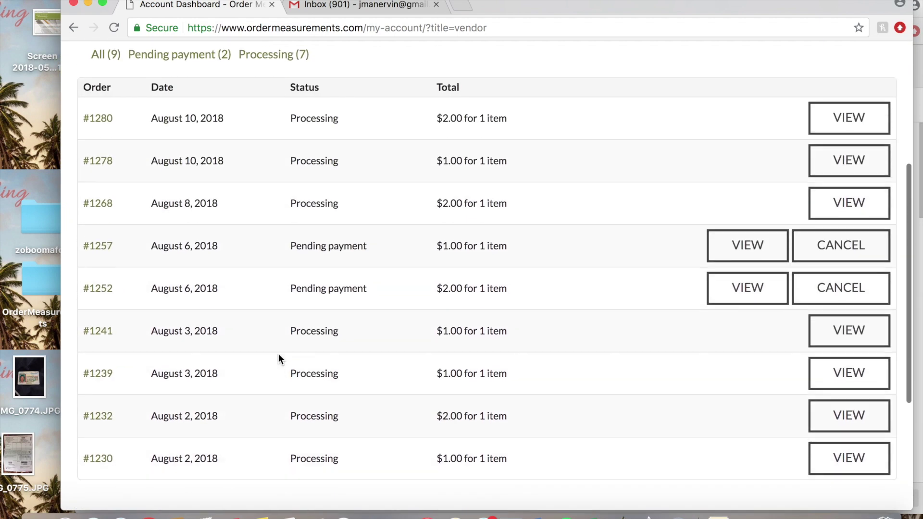
scroll(280, 192, "up", 8)
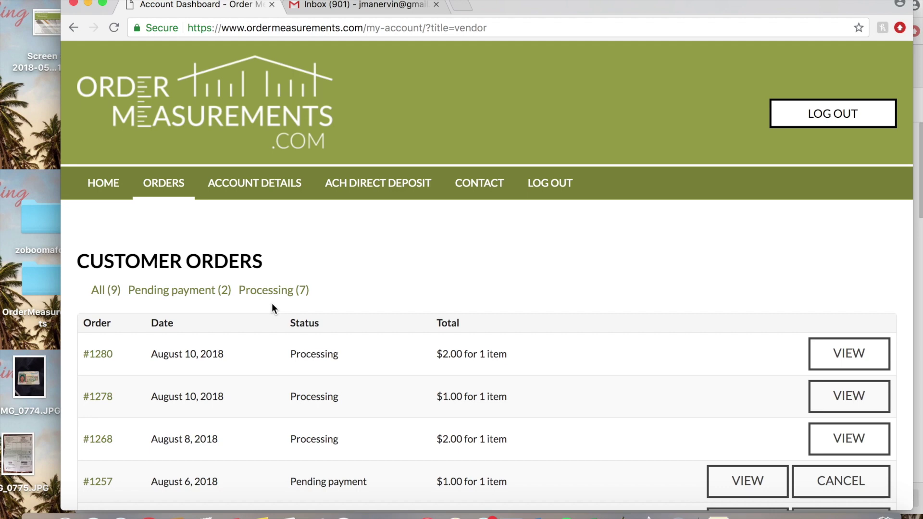
- Switch to Gmail, open the latest New Order e-mail from Order Measurements and read through its order details and contact information
left_click(357, 7)
left_click(355, 172)
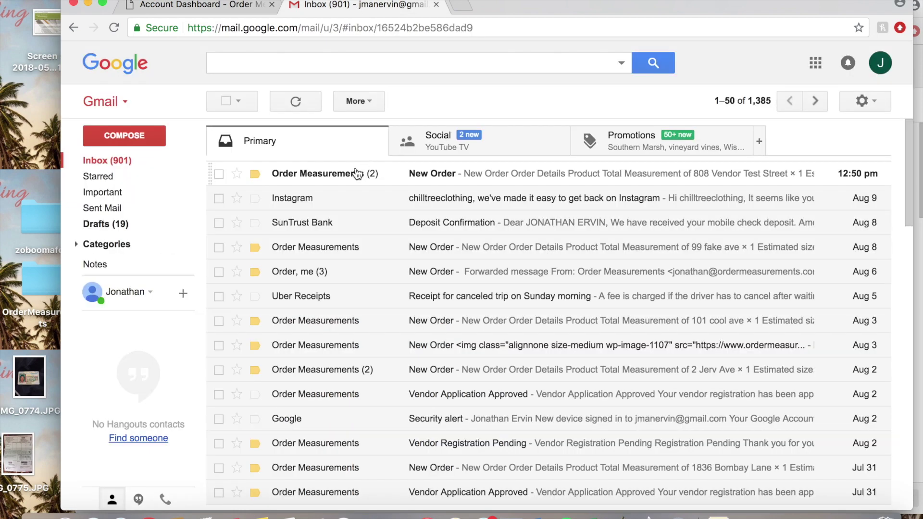
scroll(376, 274, "down", 4)
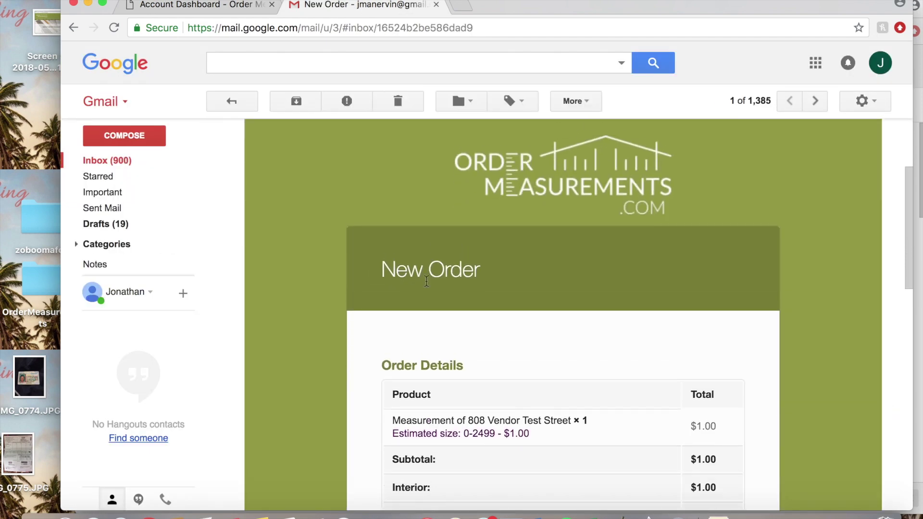
scroll(530, 317, "down", 3)
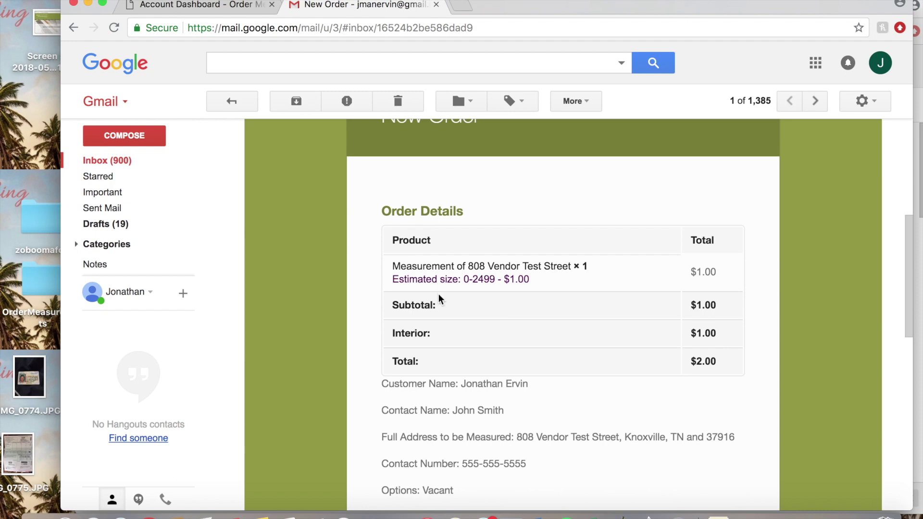
scroll(539, 340, "down", 2)
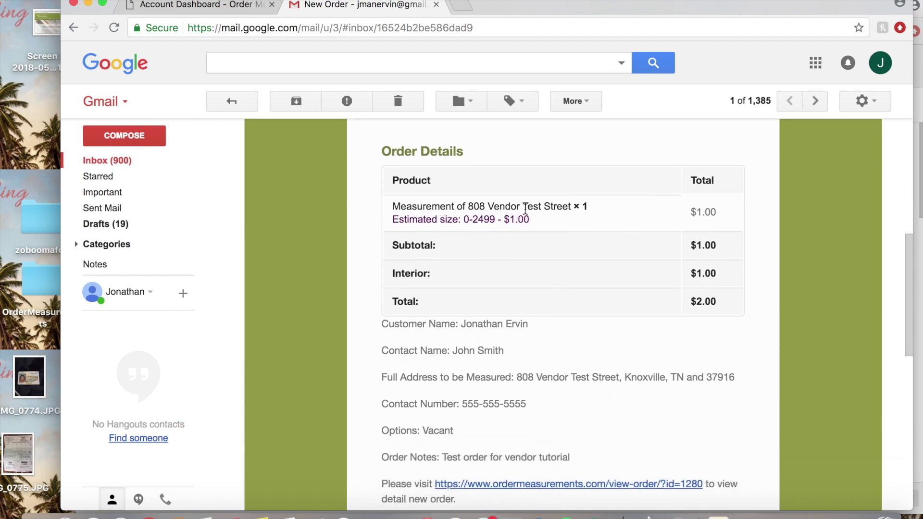
scroll(556, 325, "down", 2)
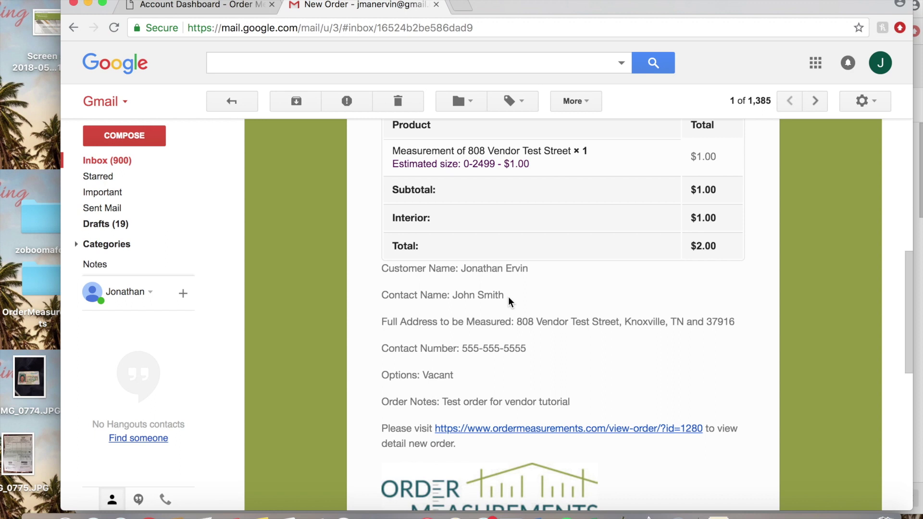
scroll(529, 289, "down", 2)
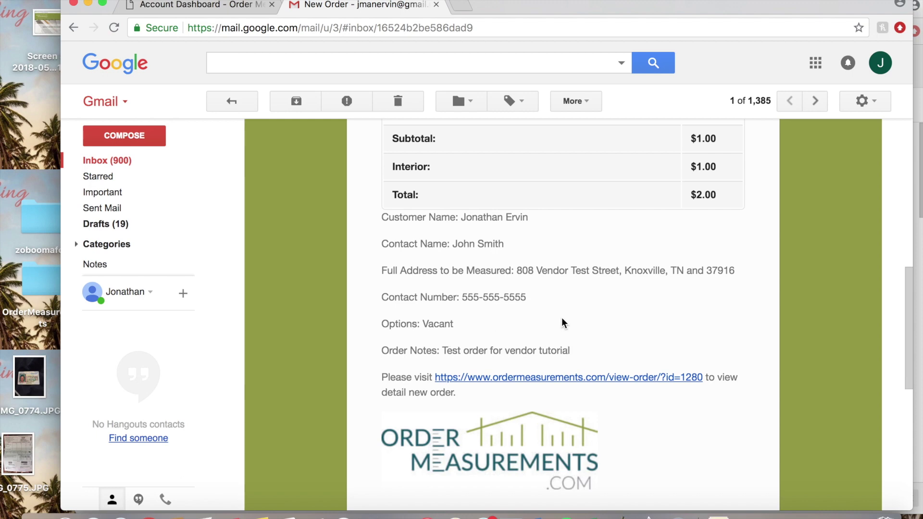
scroll(561, 317, "up", 1)
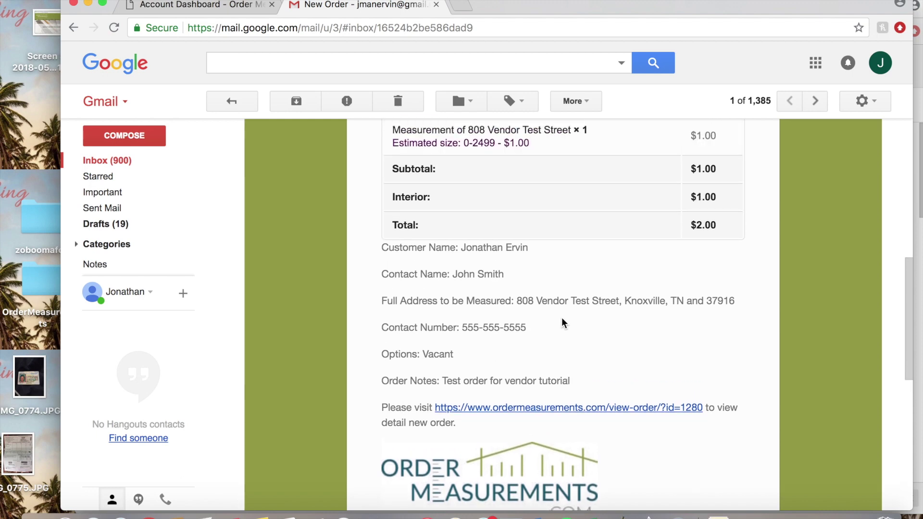
scroll(552, 362, "up", 10)
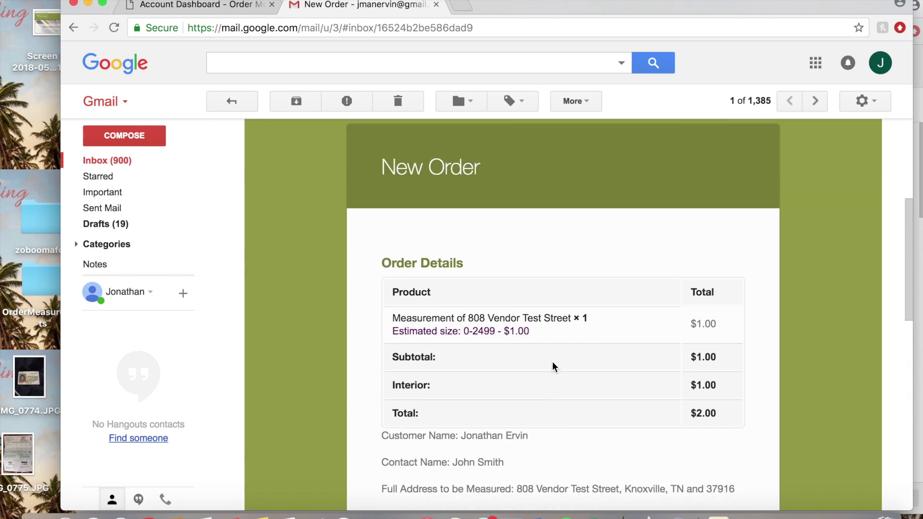
scroll(547, 350, "up", 1)
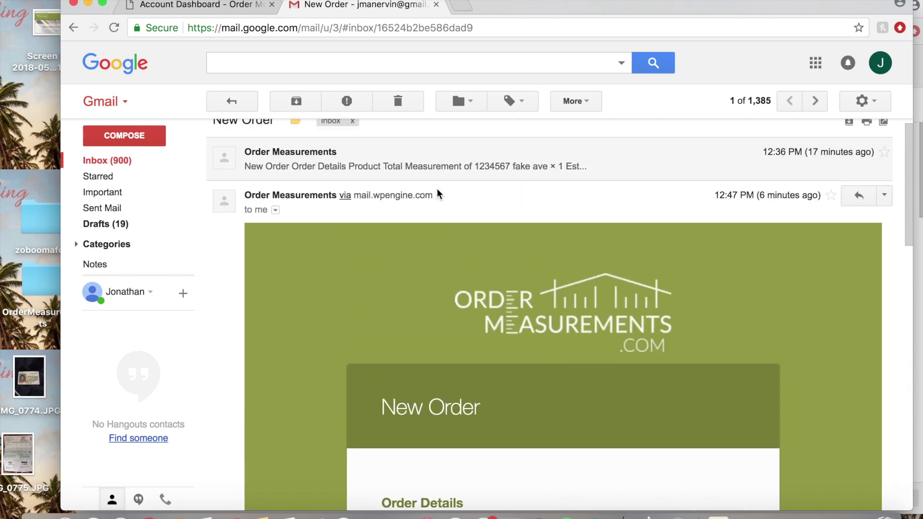
- Switch back to the Order Measurements account and open the most recent order, dated August 10, 2018, with a $2.00 total
left_click(220, 7)
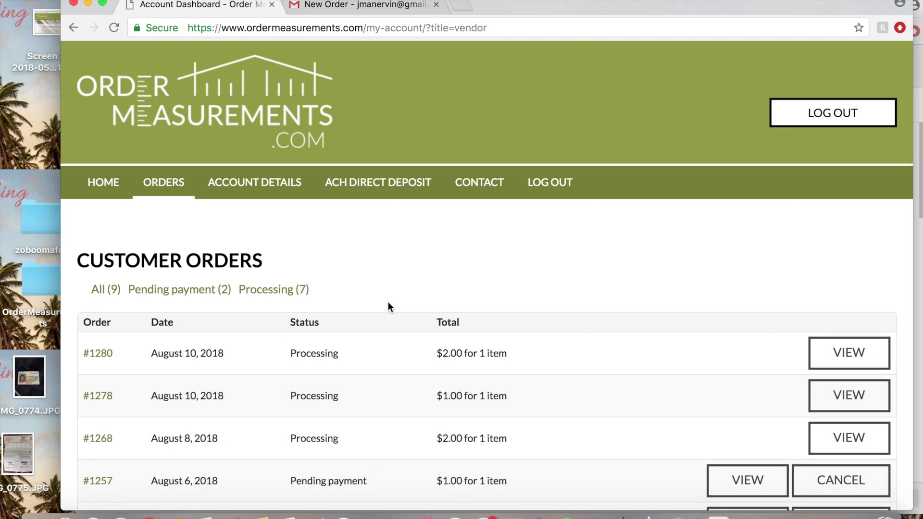
scroll(580, 287, "down", 3)
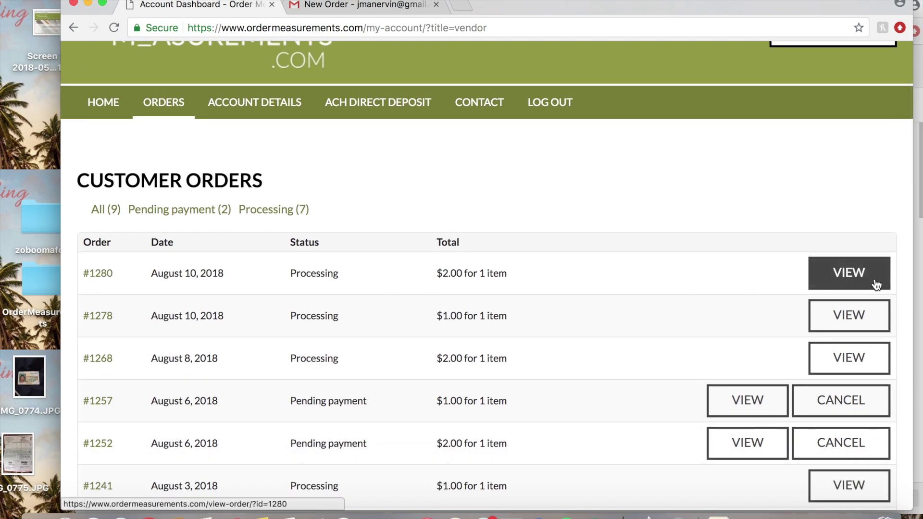
left_click(833, 273)
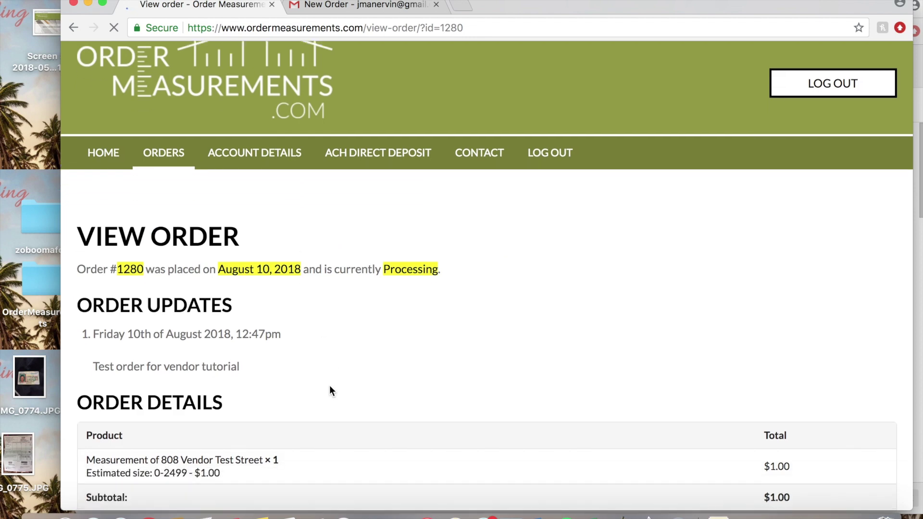
- Review the opened order's updates, product details and totals, customer details, real estate address and file upload section
scroll(330, 385, "down", 2)
scroll(320, 309, "down", 3)
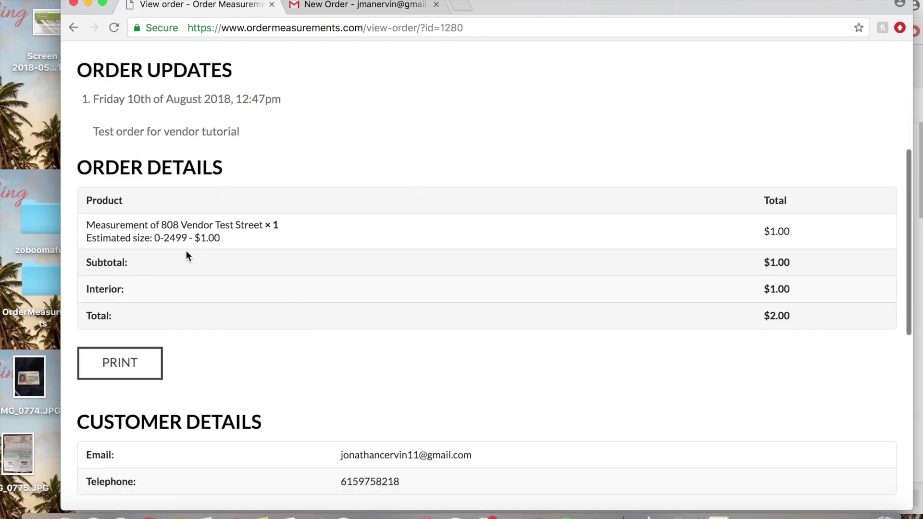
scroll(364, 285, "down", 1)
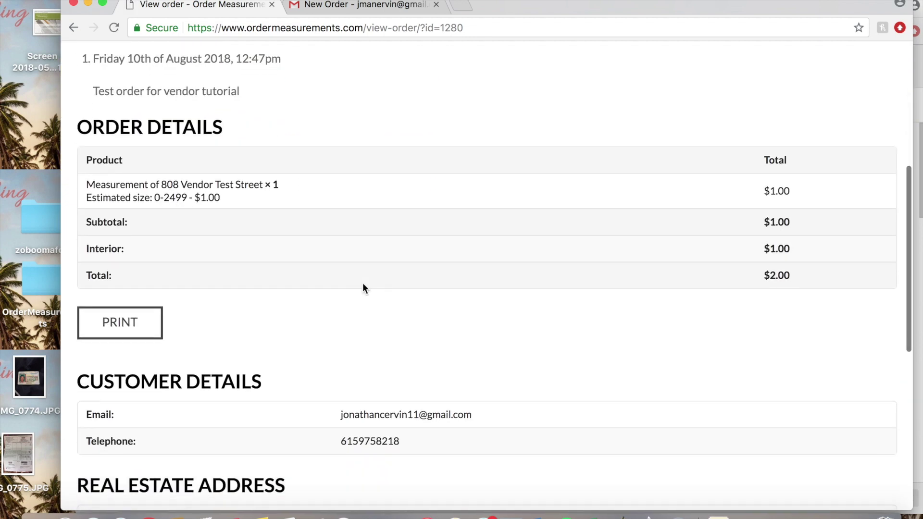
scroll(362, 283, "up", 3)
scroll(363, 283, "down", 10)
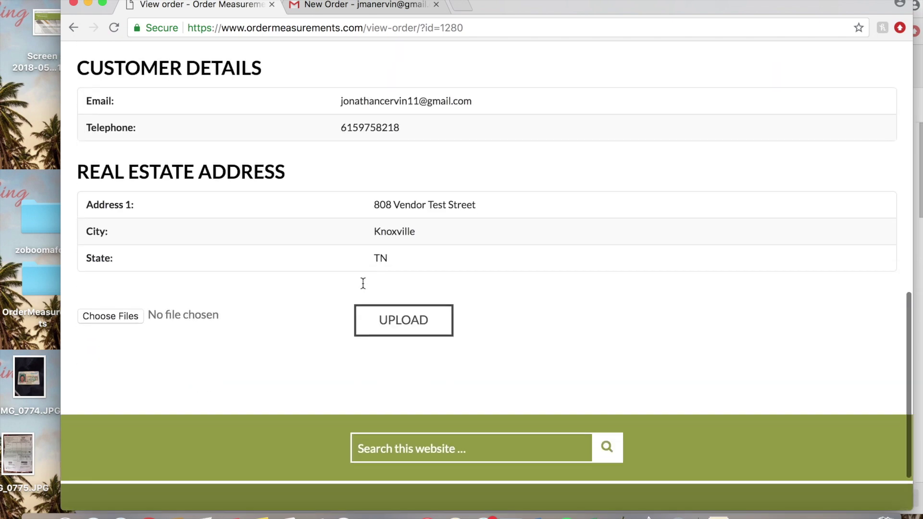
scroll(363, 283, "down", 1)
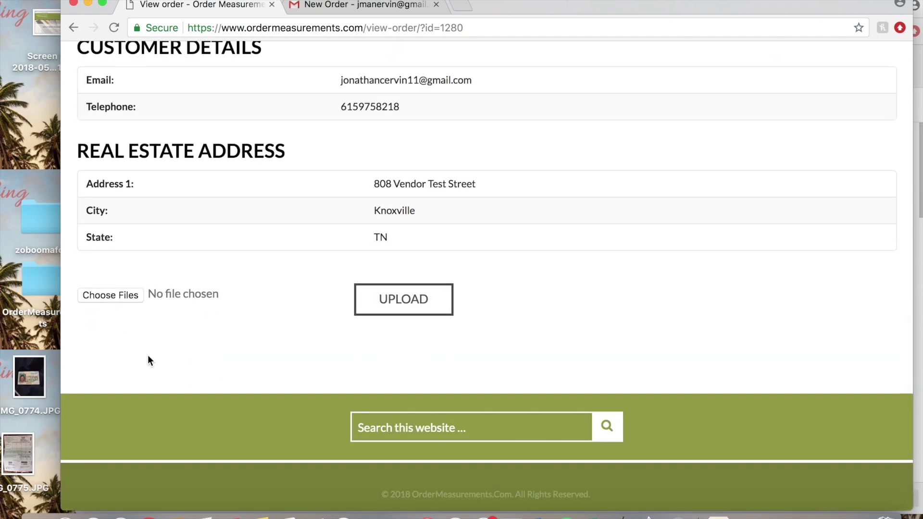
- Choose IMG_0774.JPG from the Desktop as the order's file and upload it
left_click(93, 299)
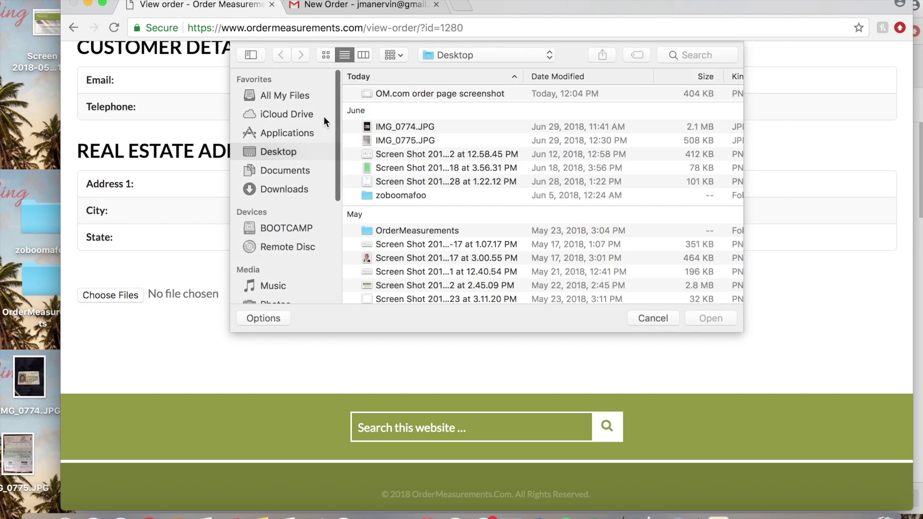
left_click(640, 318)
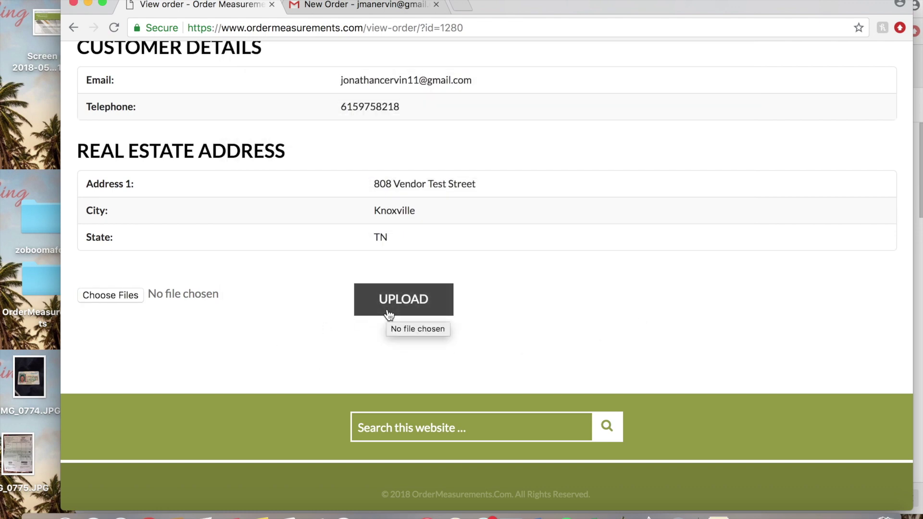
left_click(111, 294)
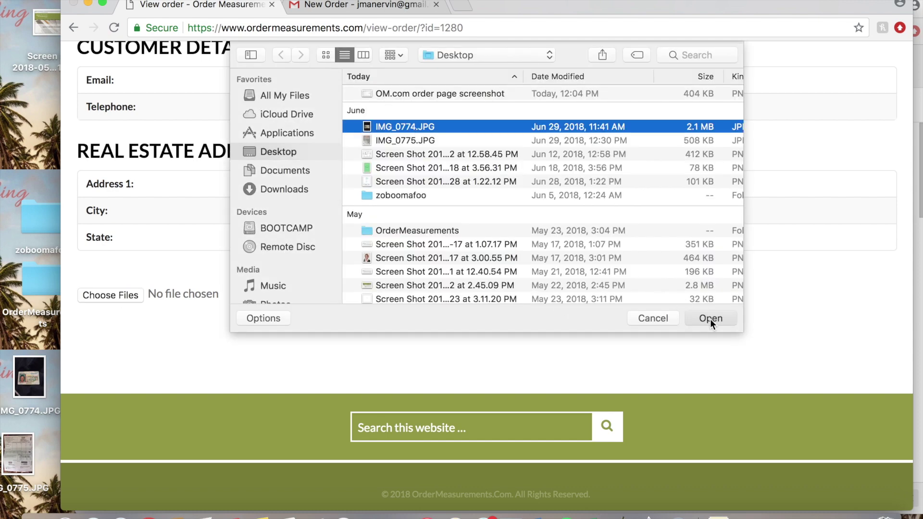
left_click(710, 319)
left_click(399, 302)
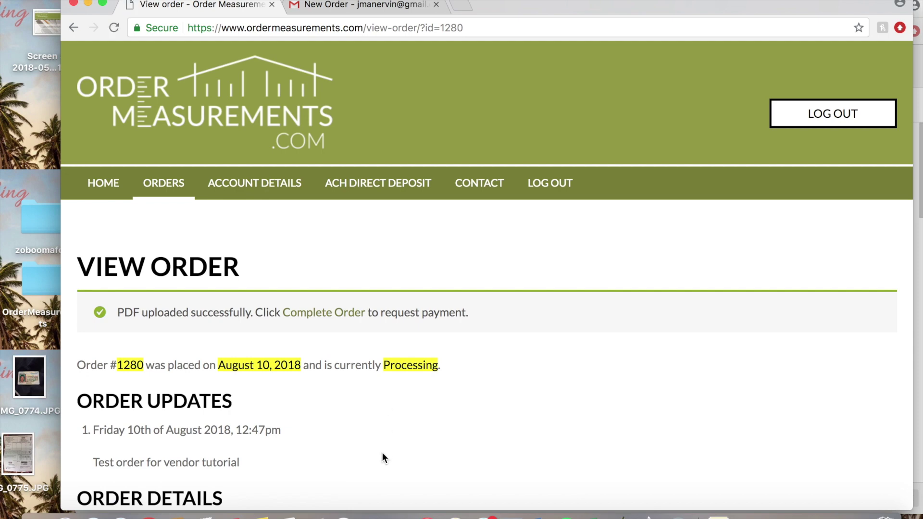
- Complete the order to request payment, and check the order page's status, details and attached file
scroll(383, 454, "down", 3)
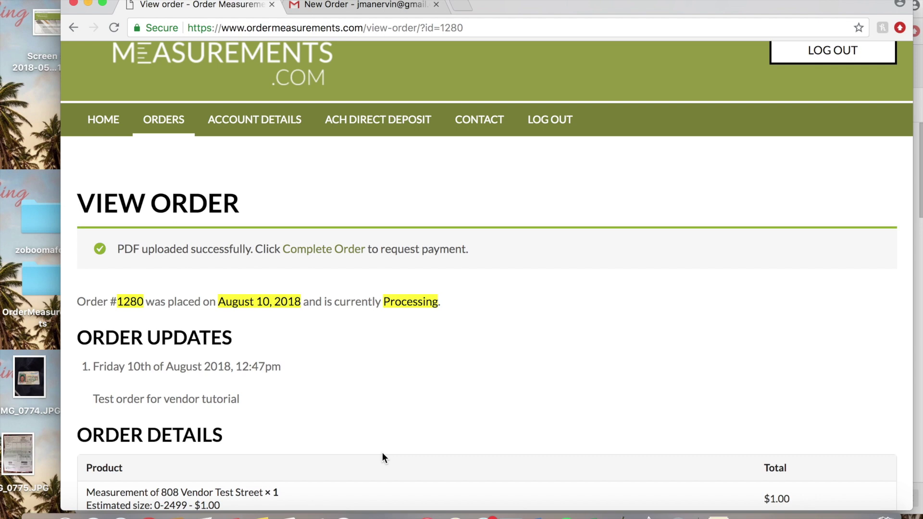
scroll(362, 379, "down", 3)
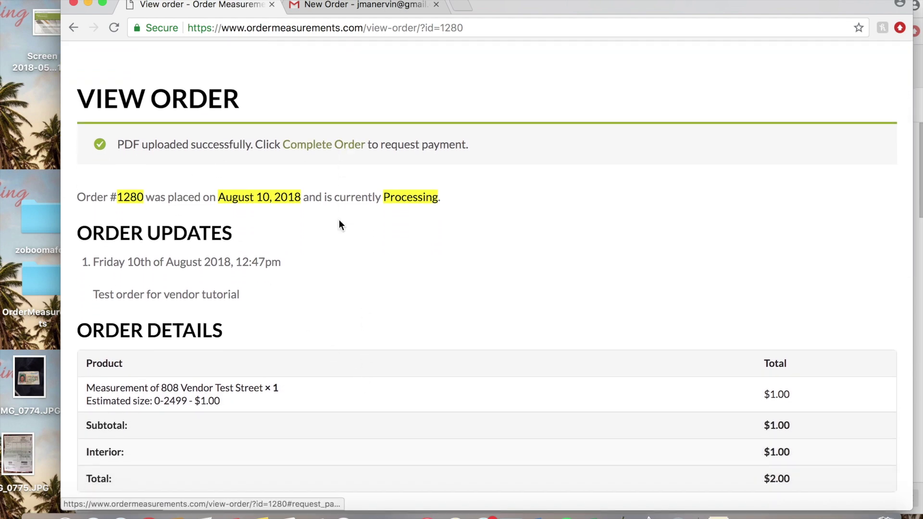
scroll(362, 224, "down", 1)
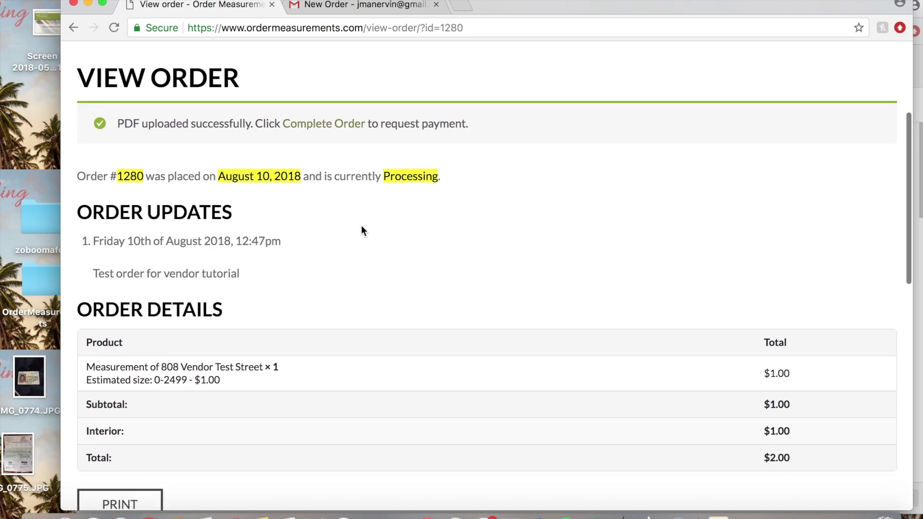
left_click(310, 123)
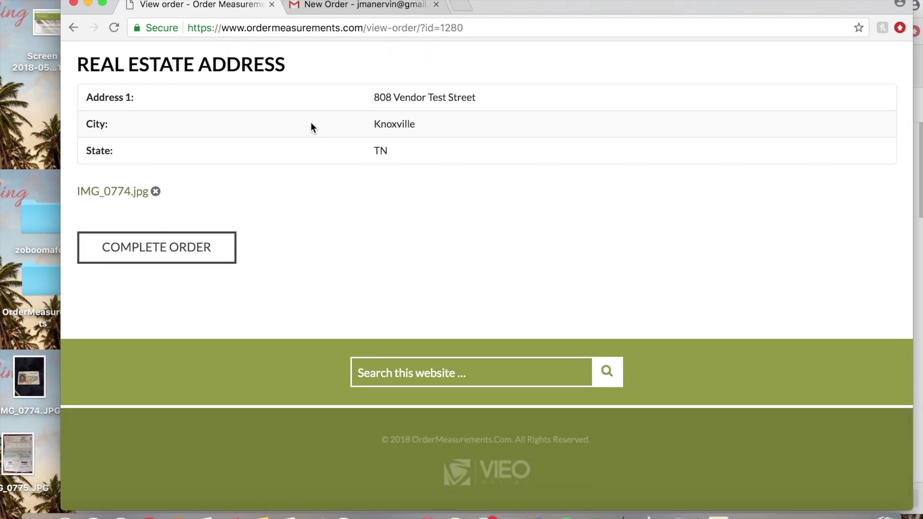
left_click(167, 251)
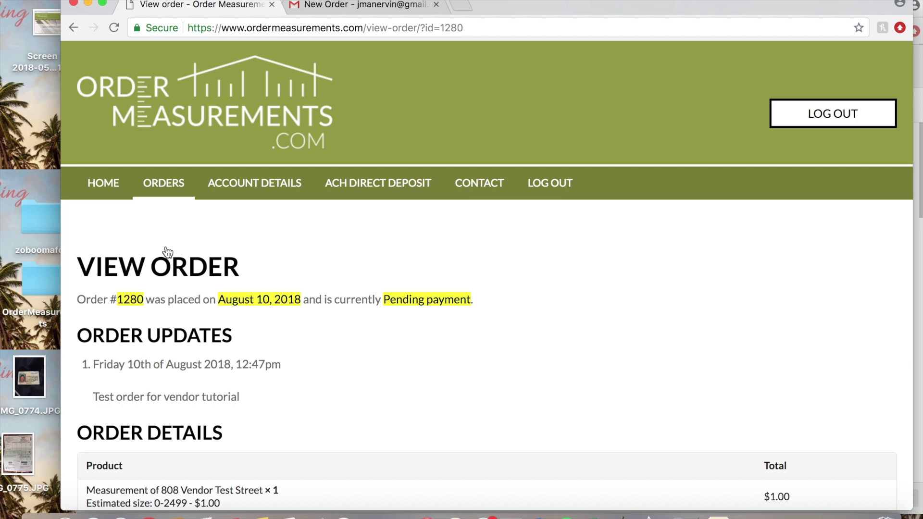
scroll(327, 322, "down", 15)
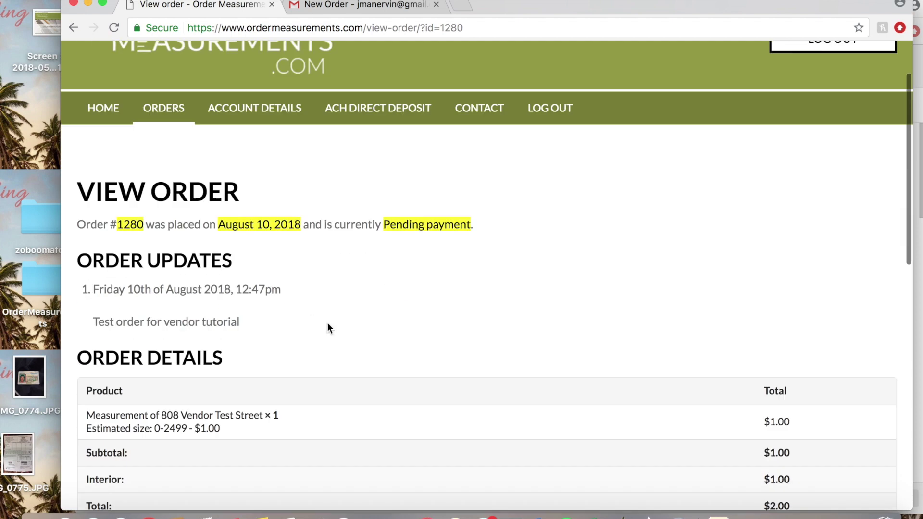
scroll(344, 208, "up", 15)
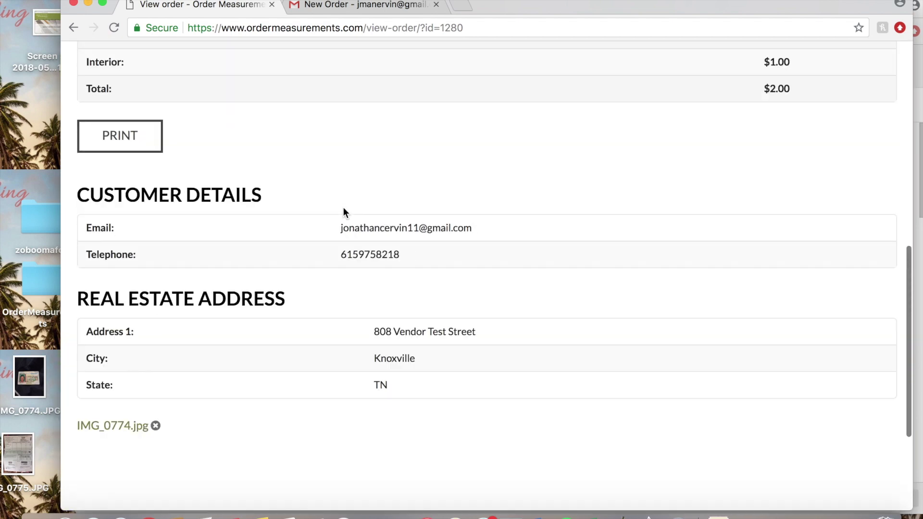